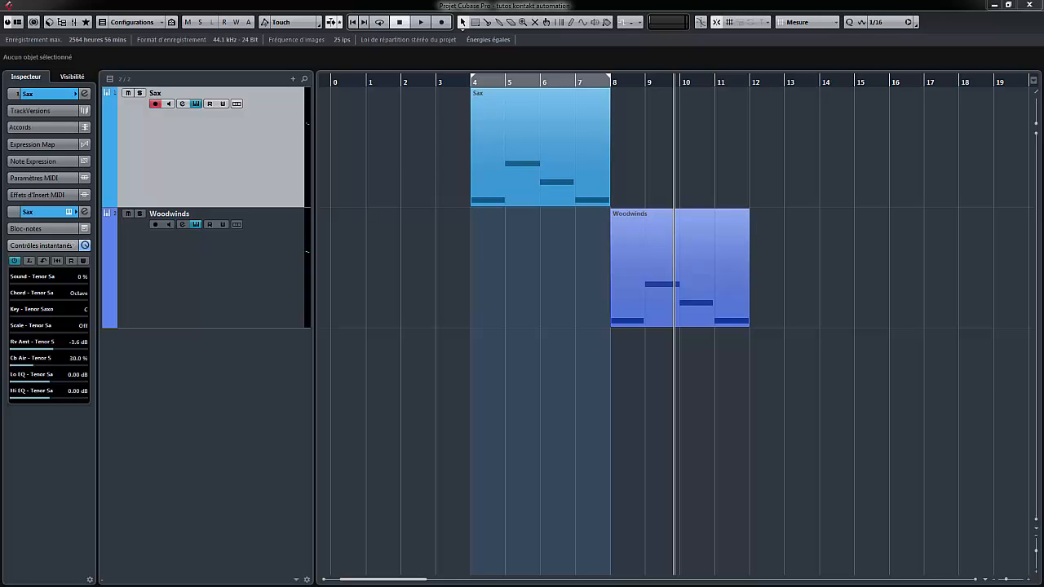
Step: Review the Sax track's Kontakt host automation assignments and the MIDI controller mapping of the track quick controls in the device setup
left_click_drag(1042, 85, 812, 65)
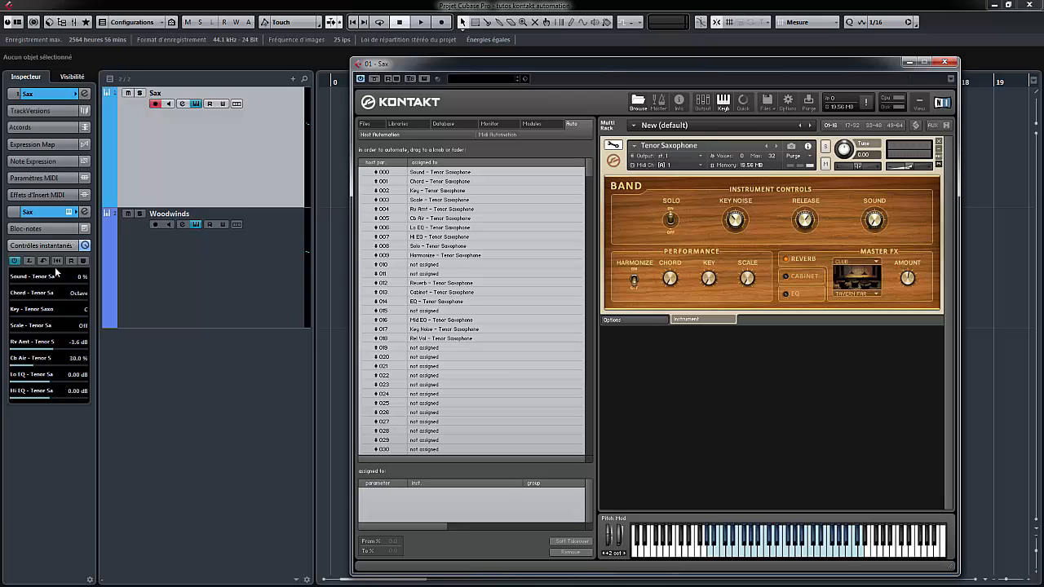
left_click_drag(505, 65, 1043, 96)
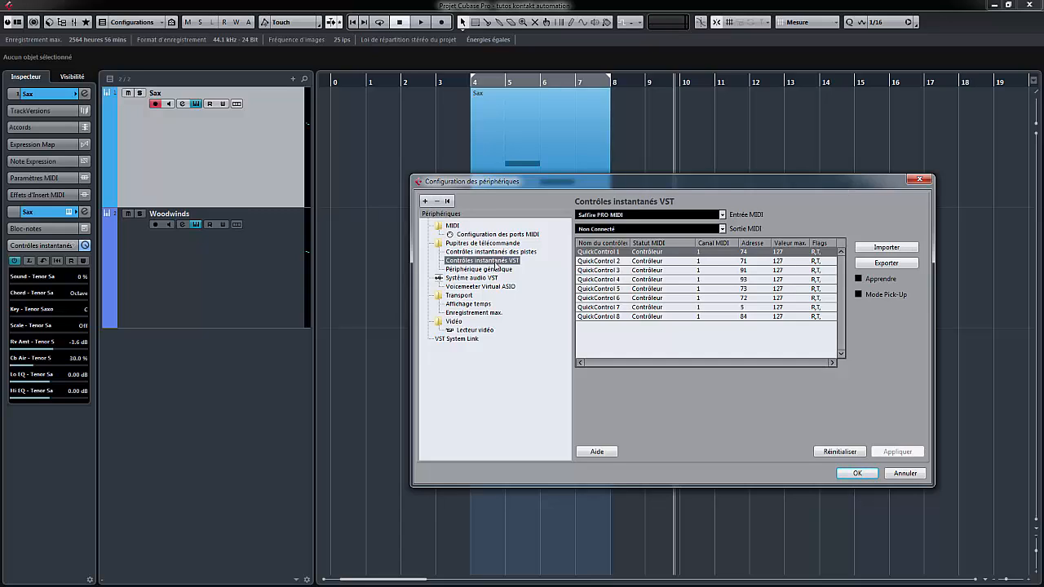
left_click(512, 253)
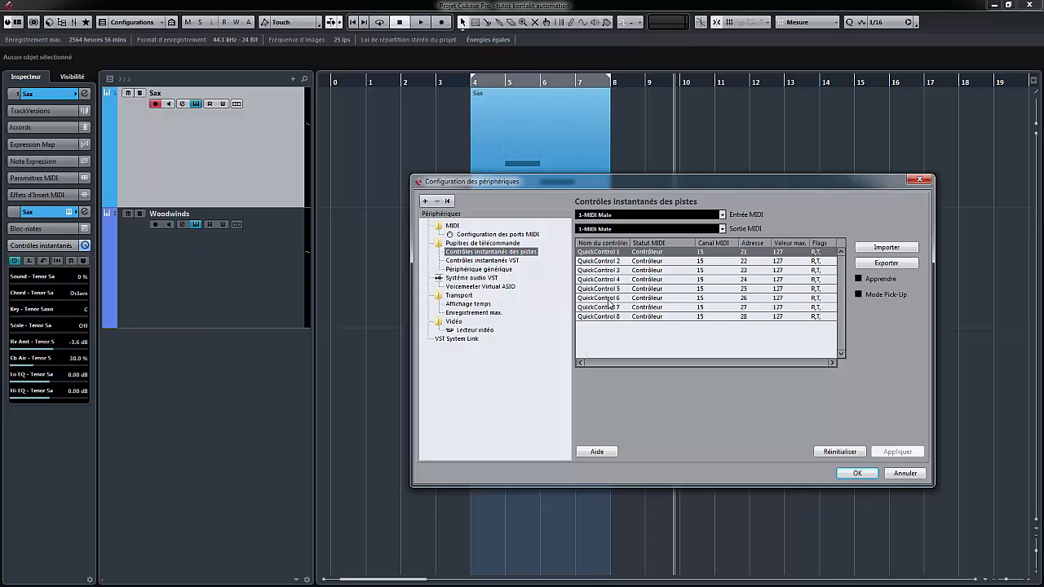
left_click(858, 474)
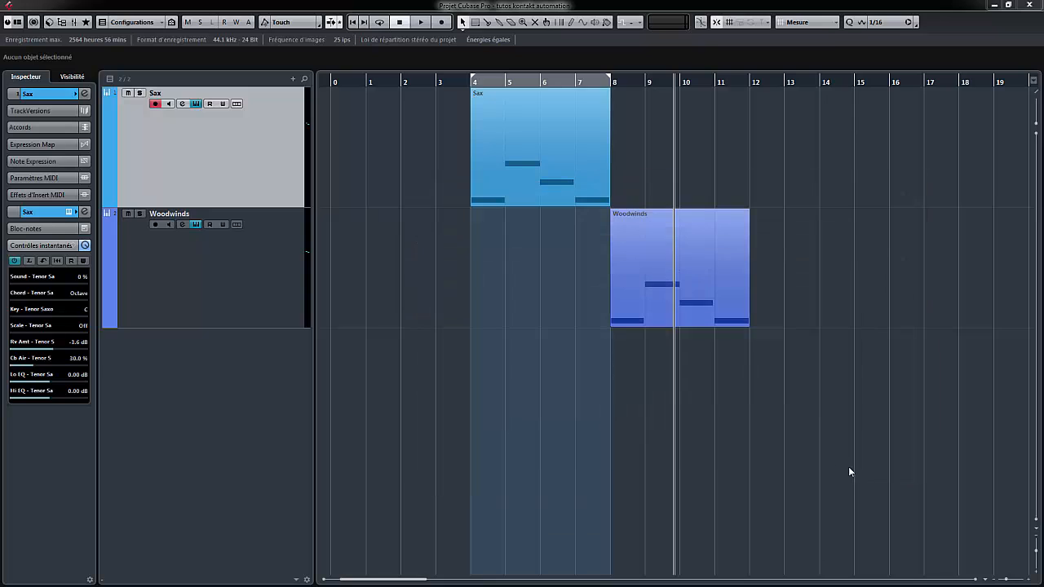
Step: Select the Woodwinds track, show its Kontakt instance, and assign host automation slot #000 to the instrument's Attack knob
left_click(280, 261)
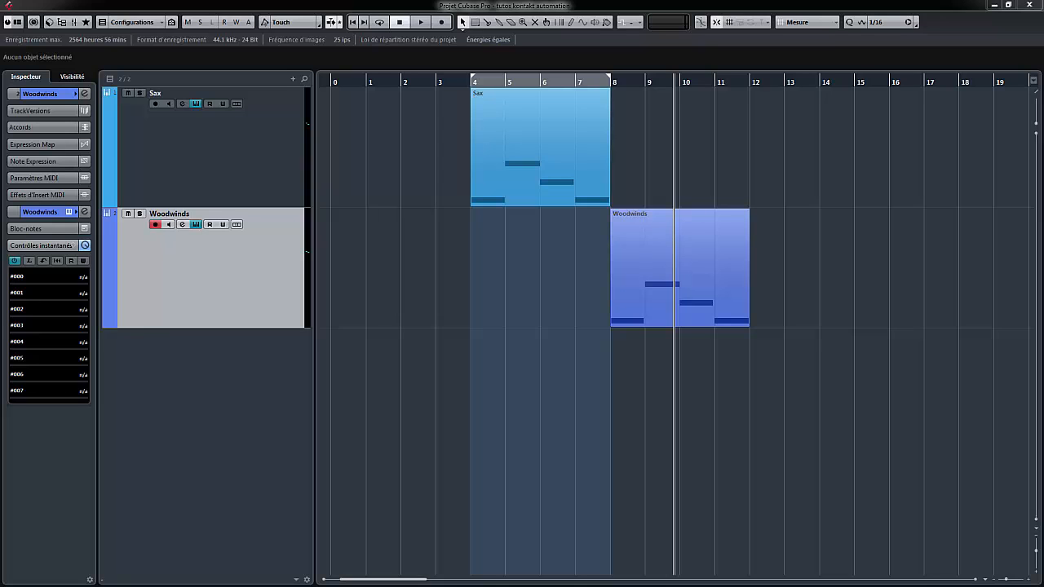
left_click_drag(1043, 91, 755, 68)
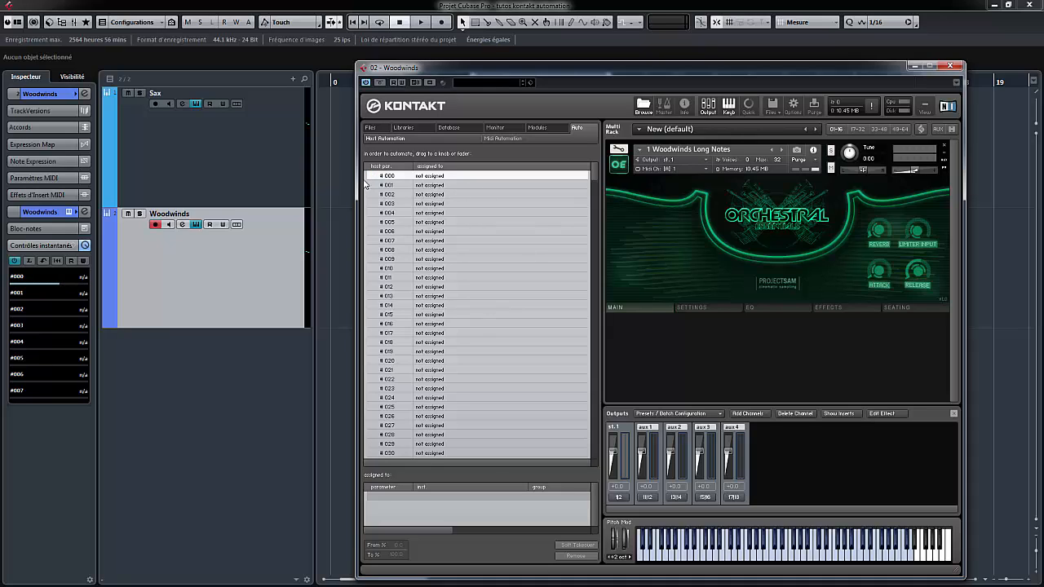
left_click_drag(380, 178, 881, 277)
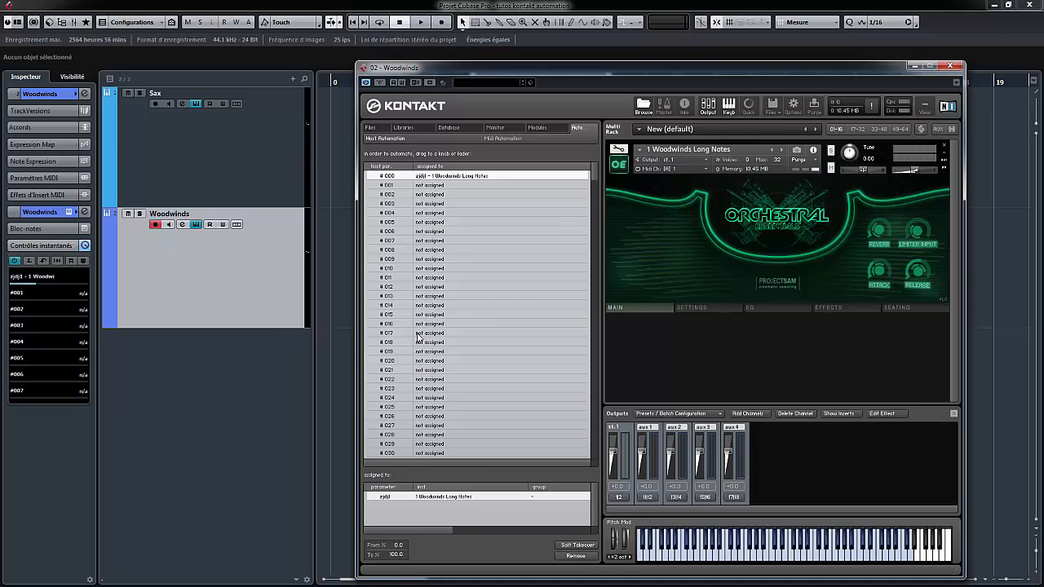
Step: Examine the Woodwinds instrument's groups, mapping and insert effects in edit mode, and hide the output mixer
left_click(618, 151)
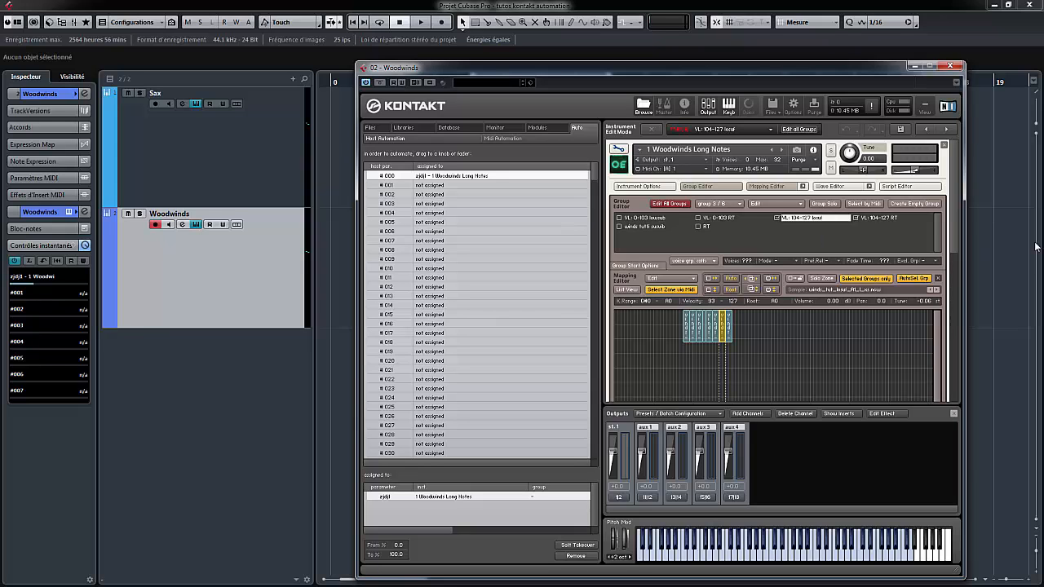
left_click_drag(952, 180, 944, 340)
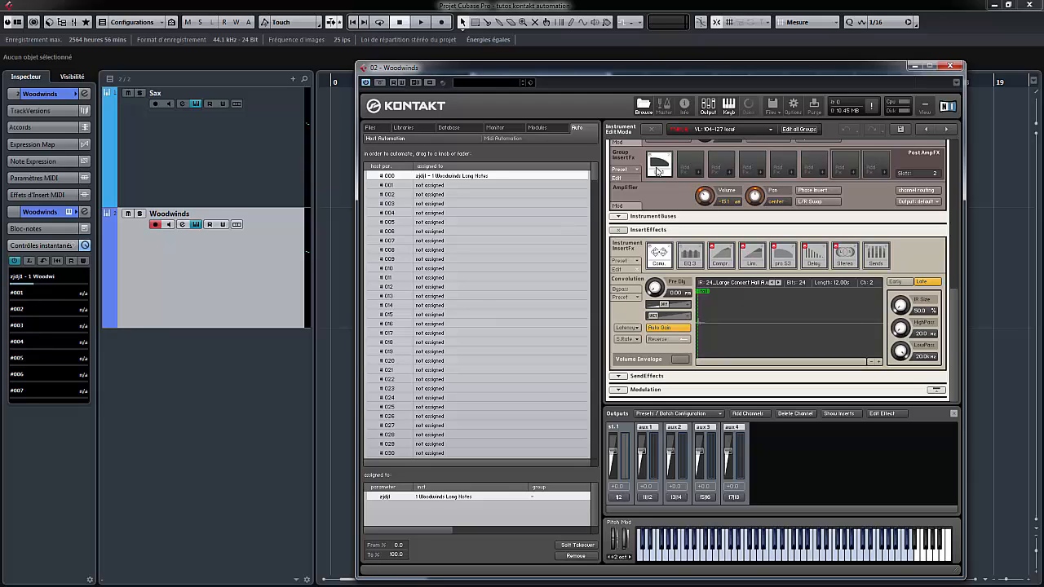
left_click(954, 192)
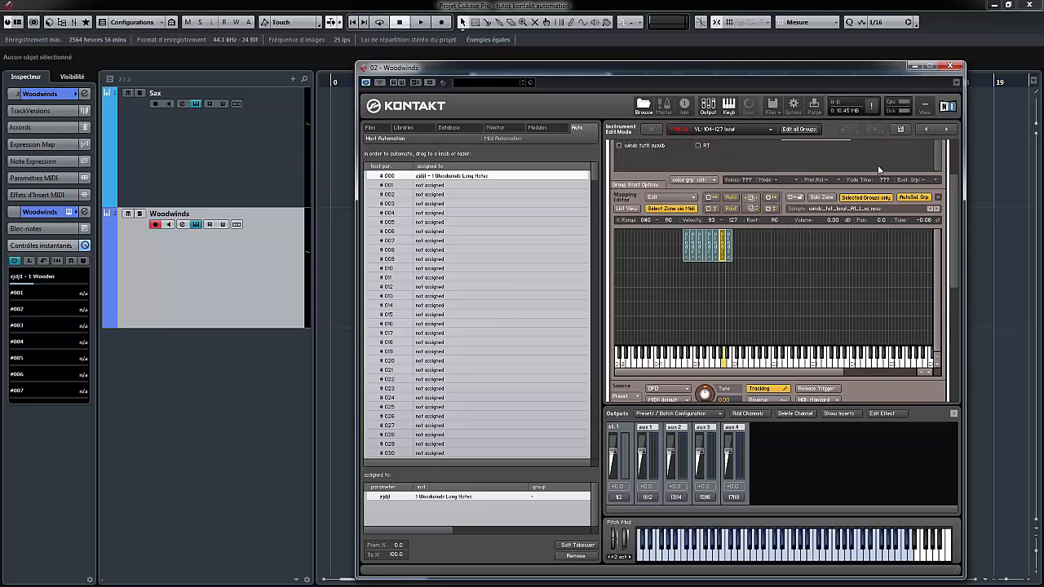
left_click(954, 154)
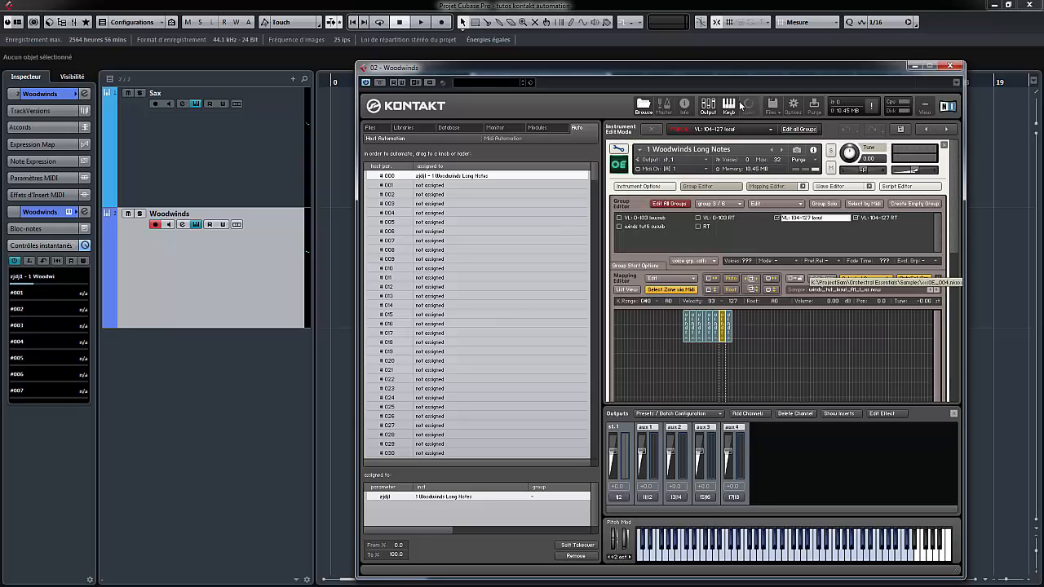
left_click(706, 106)
left_click(620, 150)
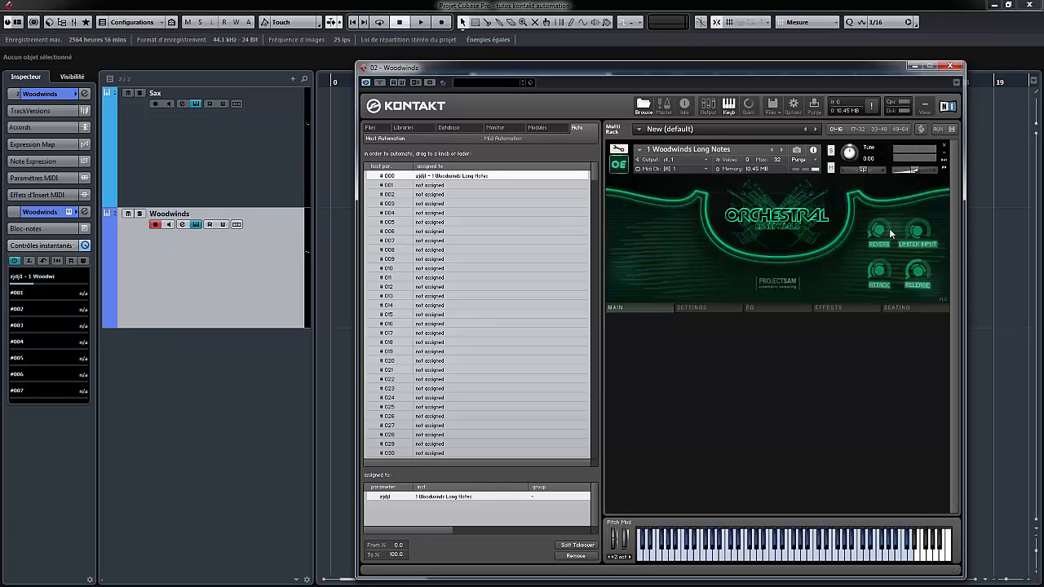
Step: Look through the instrument's Settings and EQ pages and recheck its insert effects, finishing by closing the Kontakt window
left_click(709, 310)
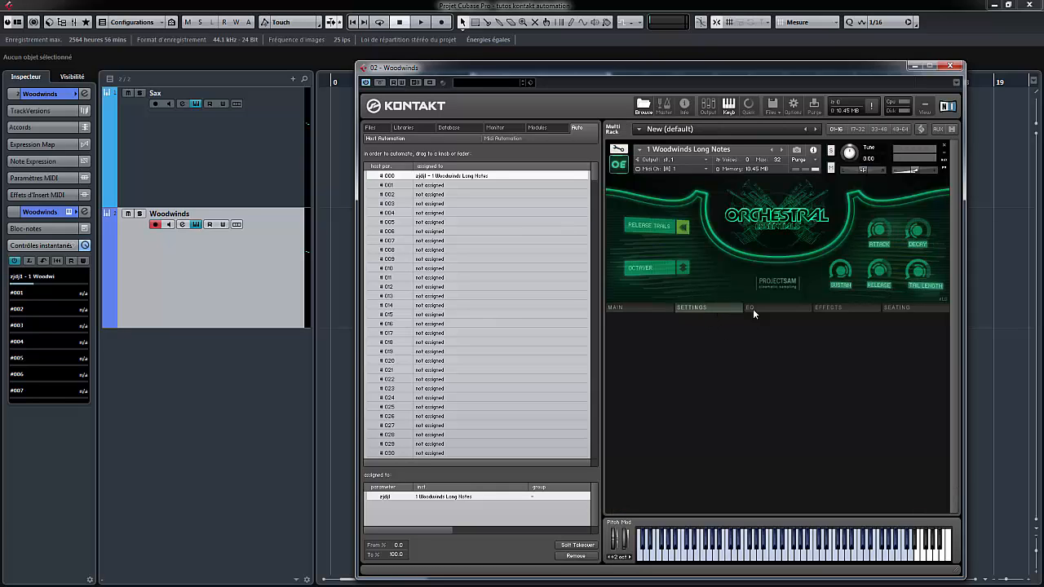
left_click(778, 309)
left_click(643, 308)
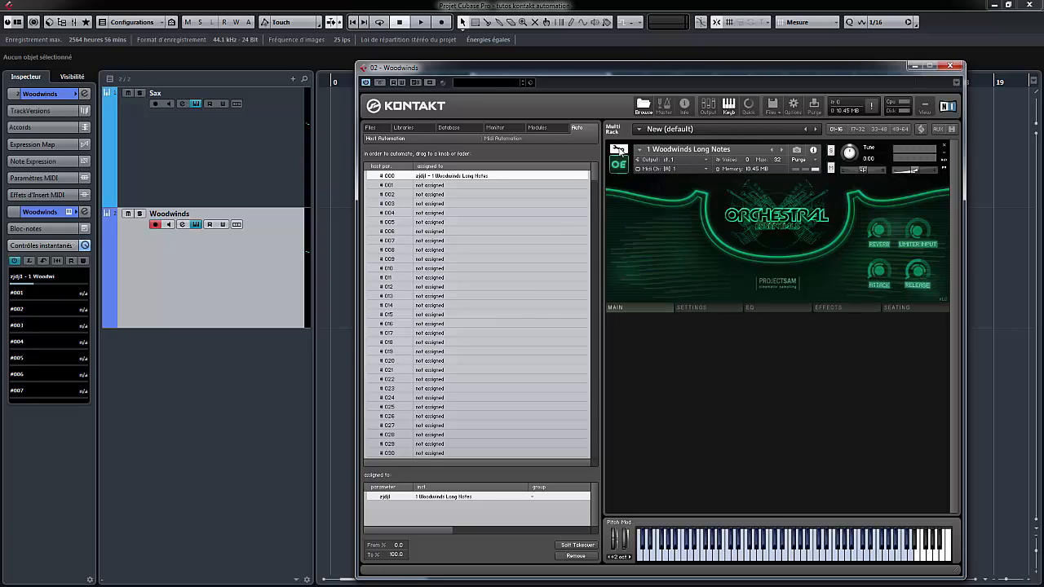
left_click(618, 152)
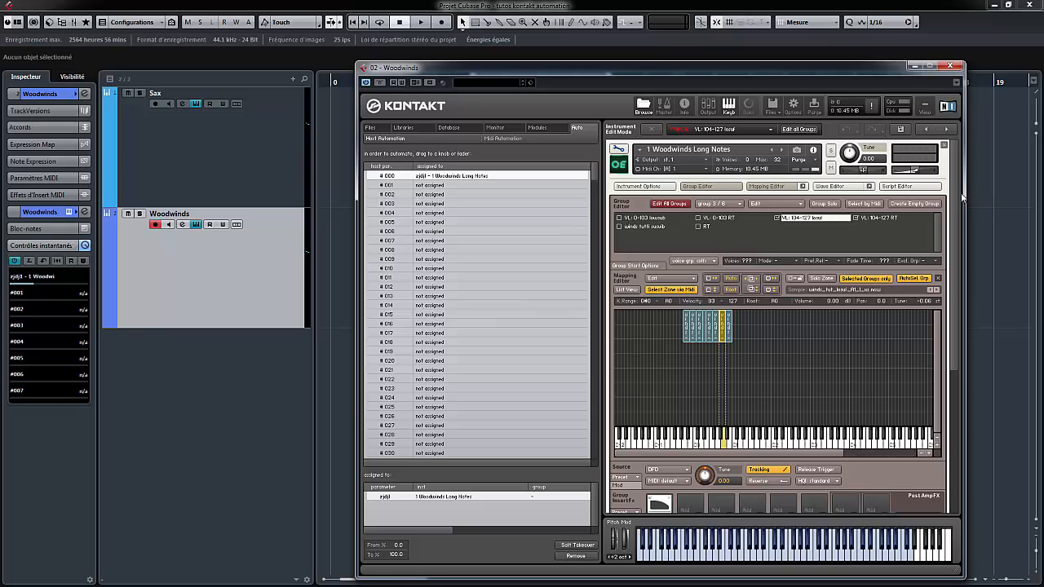
left_click_drag(953, 194, 937, 373)
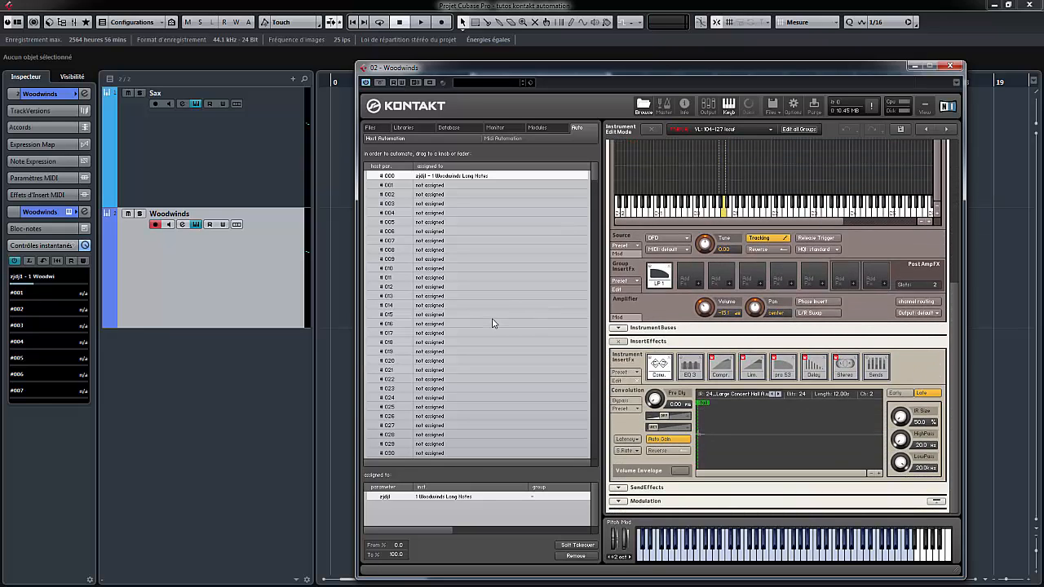
mouse_move(425, 186)
left_mouse_down()
mouse_move(543, 256)
mouse_move(662, 279)
mouse_move(706, 311)
mouse_move(758, 312)
mouse_move(419, 186)
left_mouse_up()
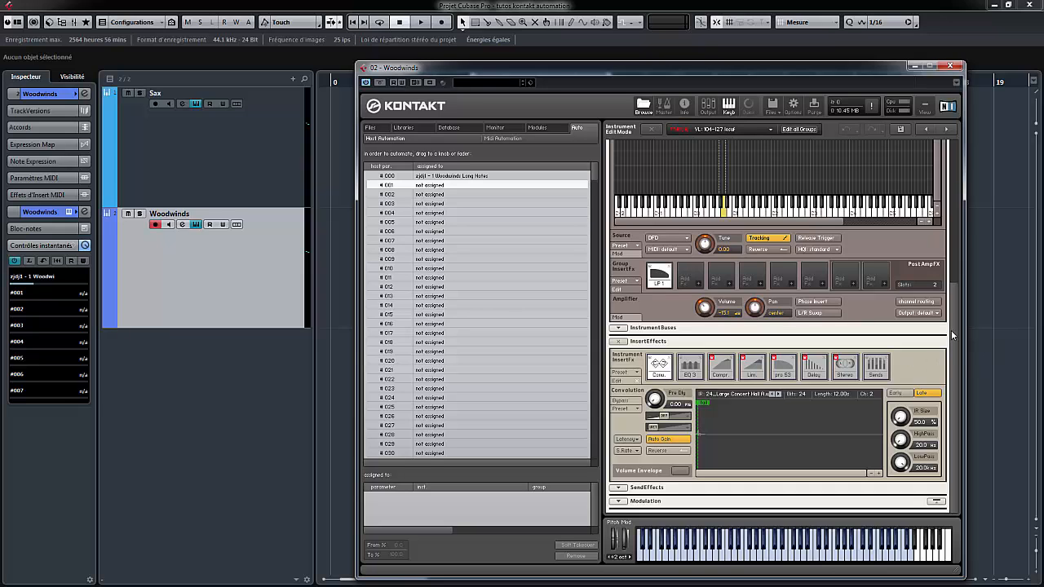
left_click_drag(954, 337, 960, 86)
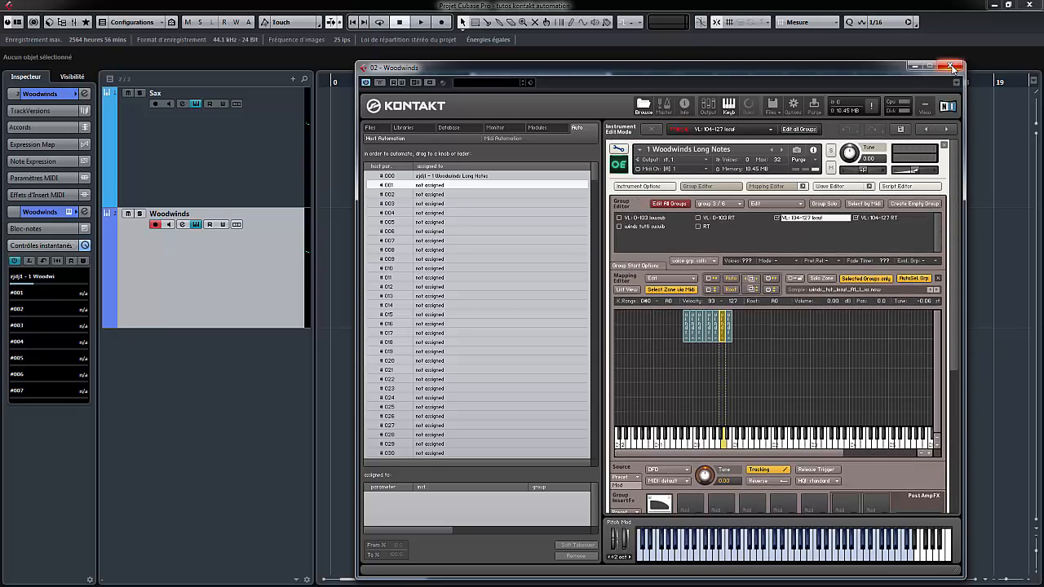
left_click(951, 66)
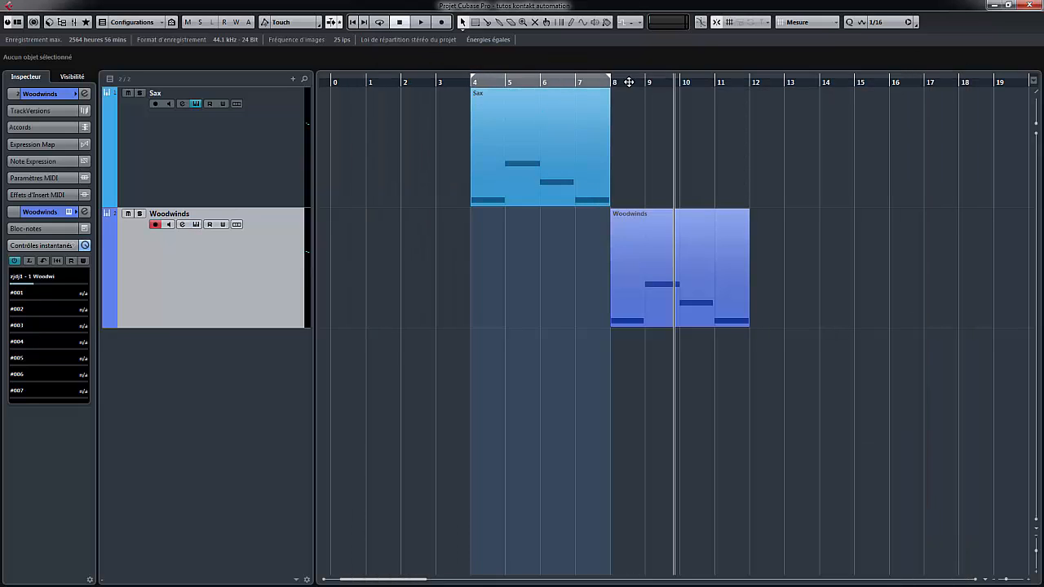
Step: Enable automation writing on the Woodwinds track and record an automation pass of its first quick control starting at bar 8
left_click_drag(616, 82, 611, 82)
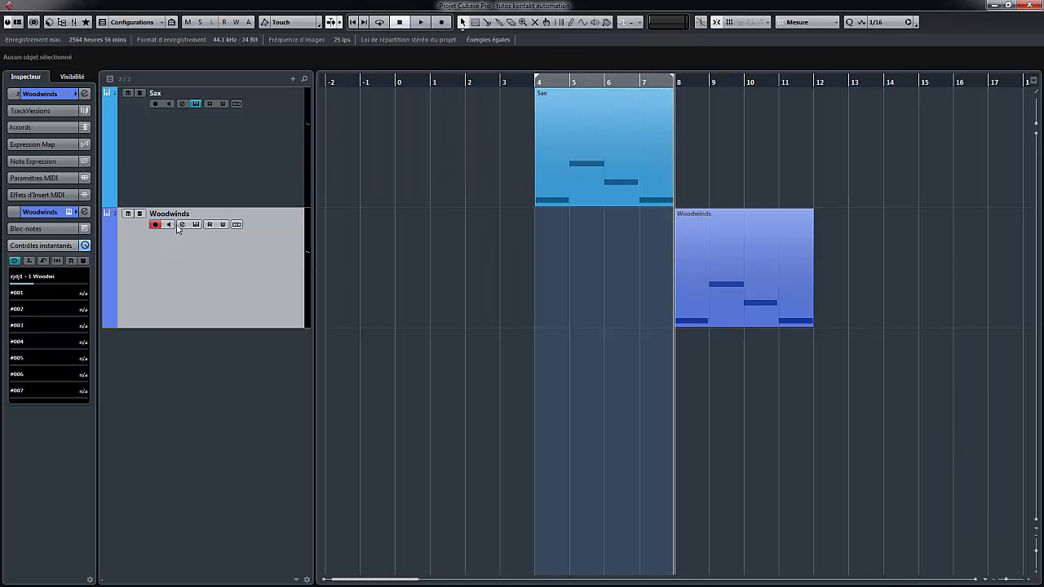
left_click(223, 225)
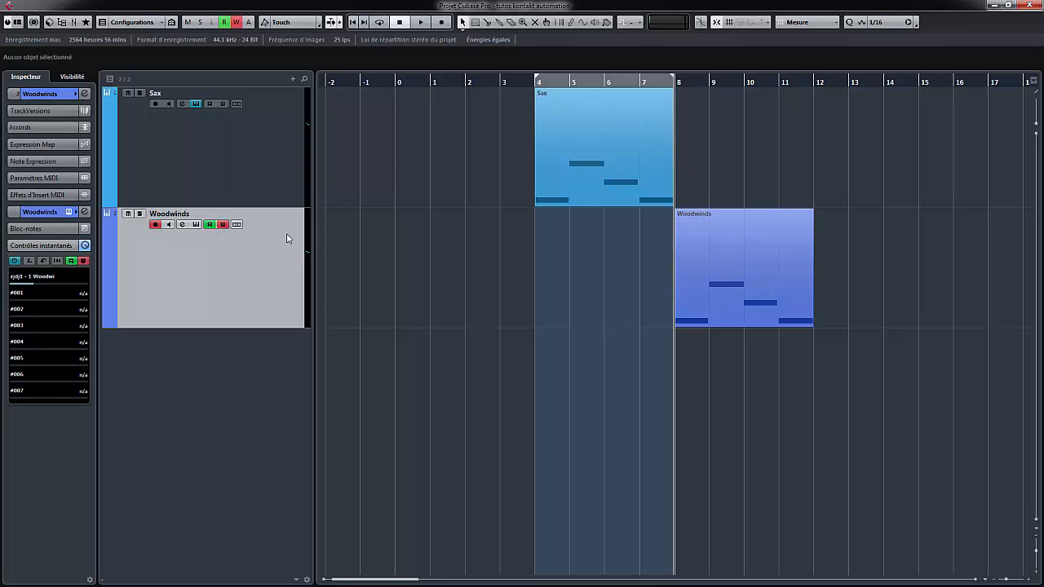
key("space")
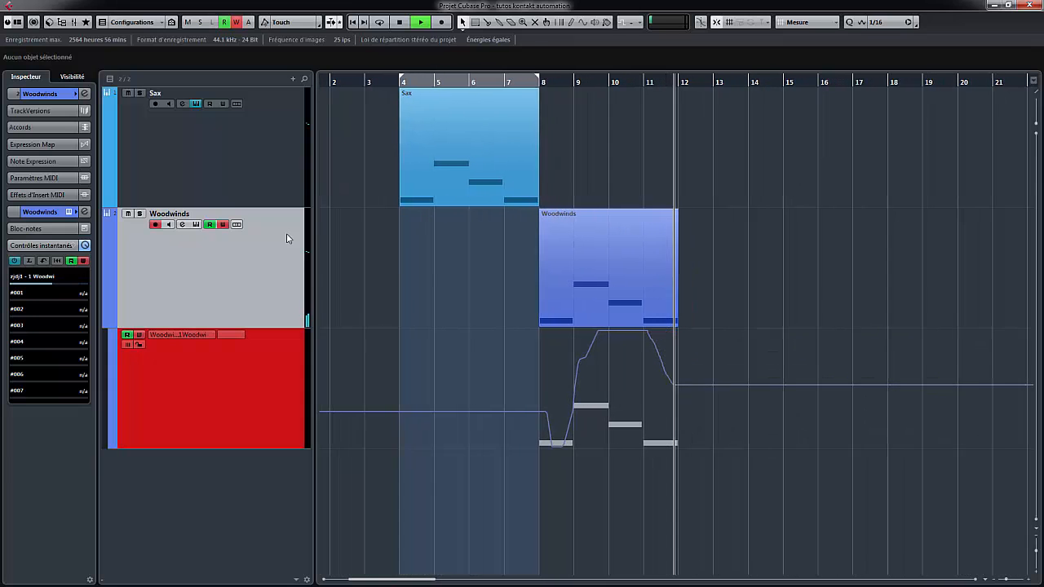
key("space")
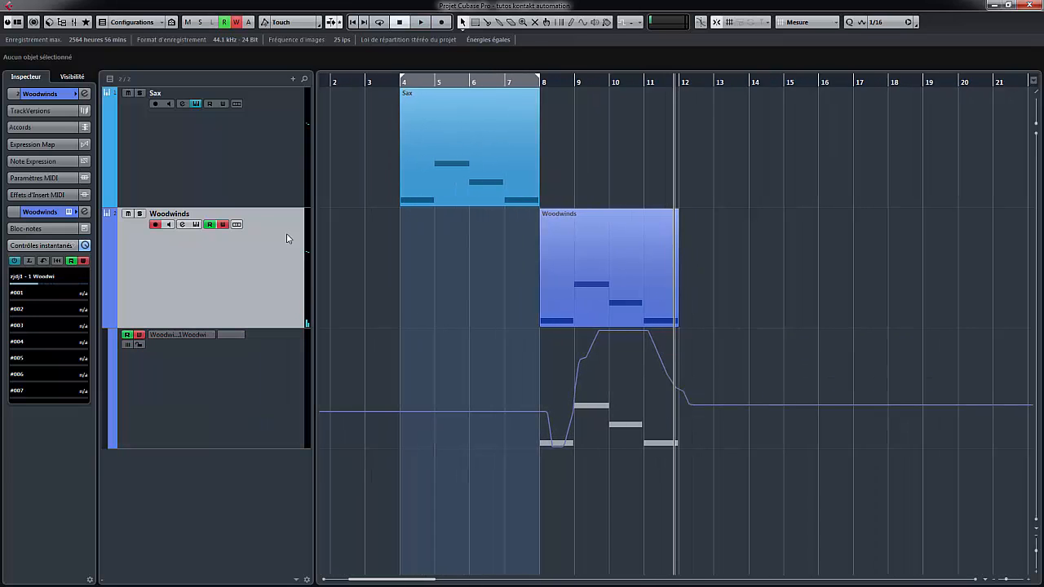
Step: Re-record the Woodwinds automation from bar 8 in a second pass, and turn off the track's automation reading and writing
key("space")
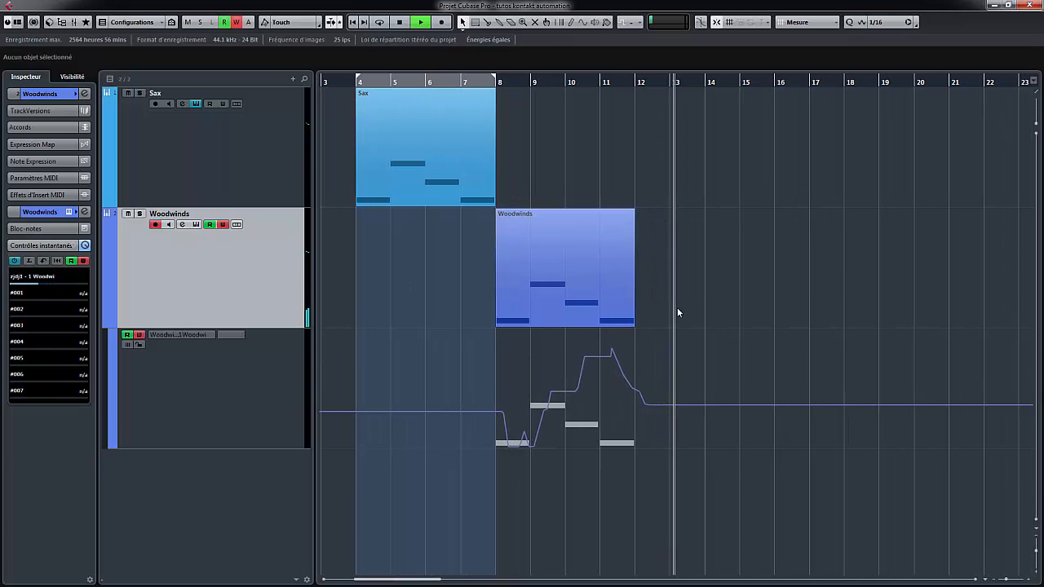
left_click_drag(591, 268, 706, 270)
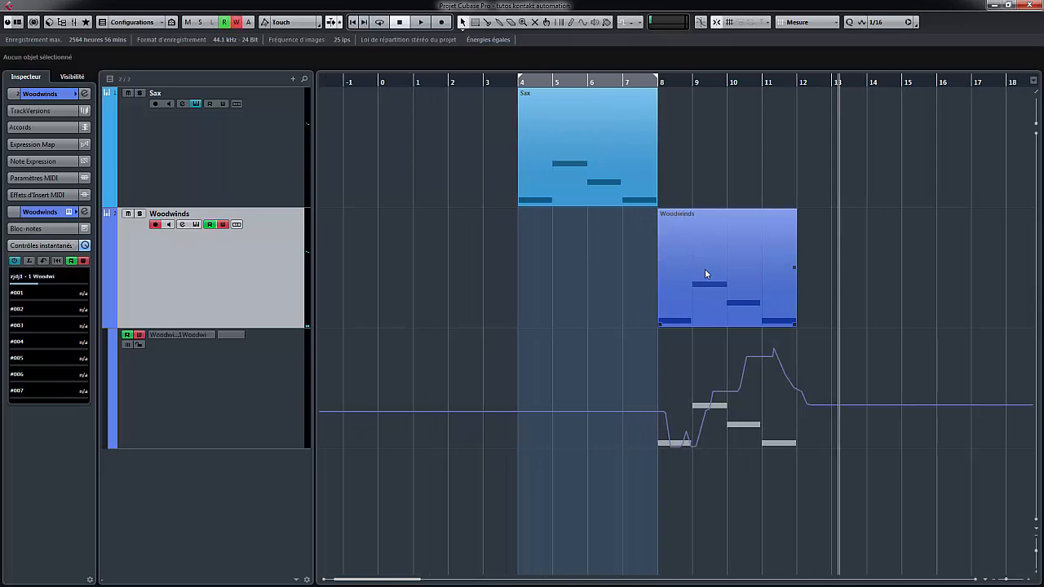
left_click(734, 390)
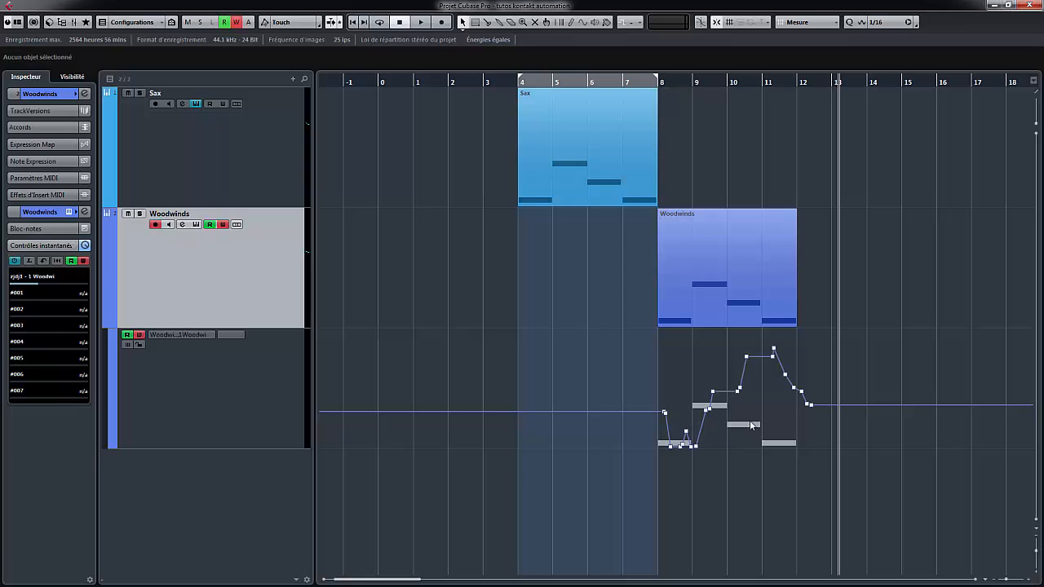
left_click(209, 223)
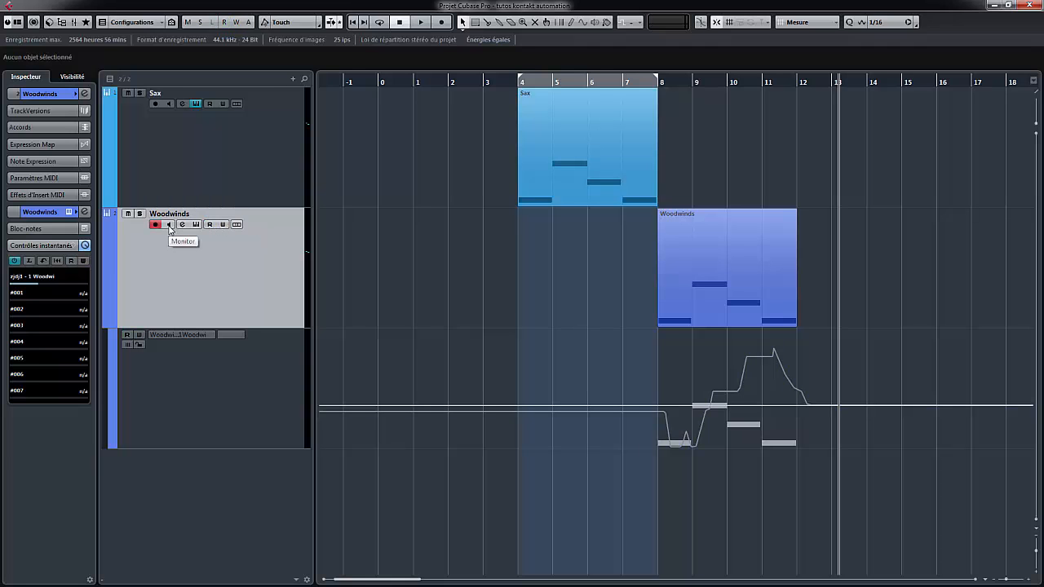
Step: Record the controller movement as MIDI data on the Woodwinds track from about bar 13, and delete the recorded clip
key("KP_Multiply")
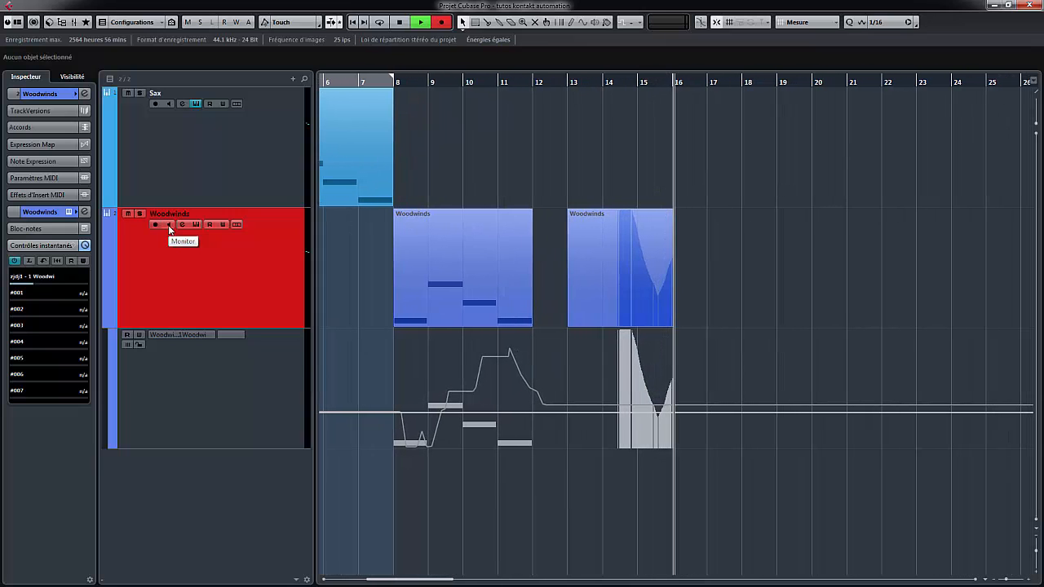
key("space")
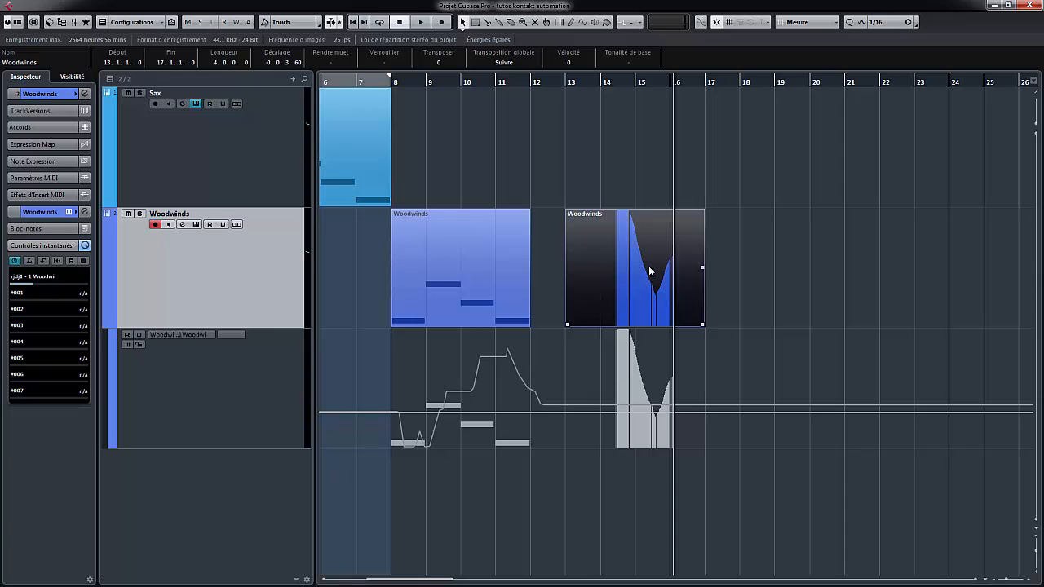
left_click(631, 283)
key("Delete")
scroll(555, 367, "left", 4)
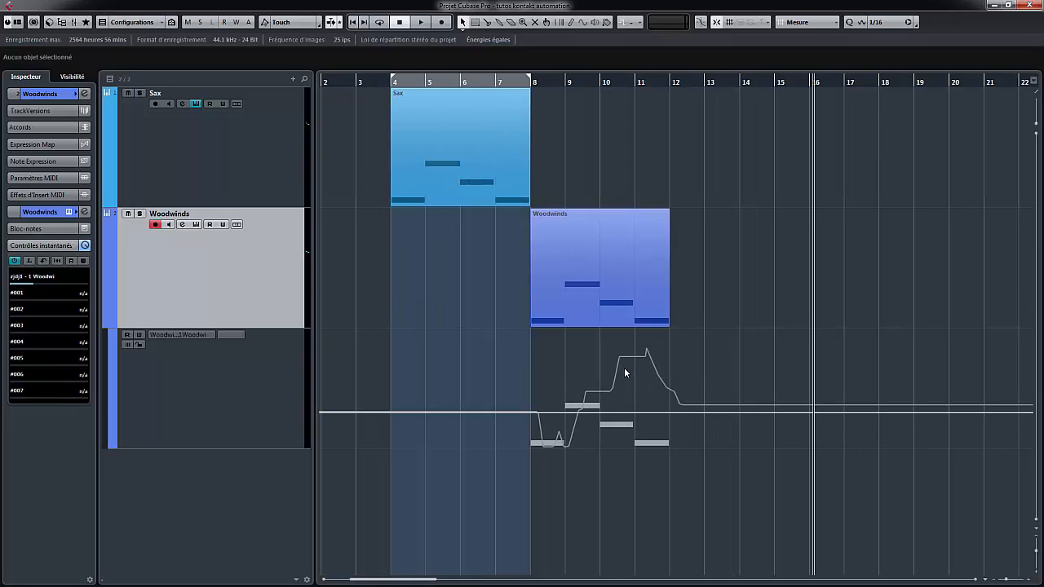
Step: Check the parameter choices of the Woodwinds automation lane without changing them, and re-enable automation reading on the track
left_click(216, 381)
left_click(181, 335)
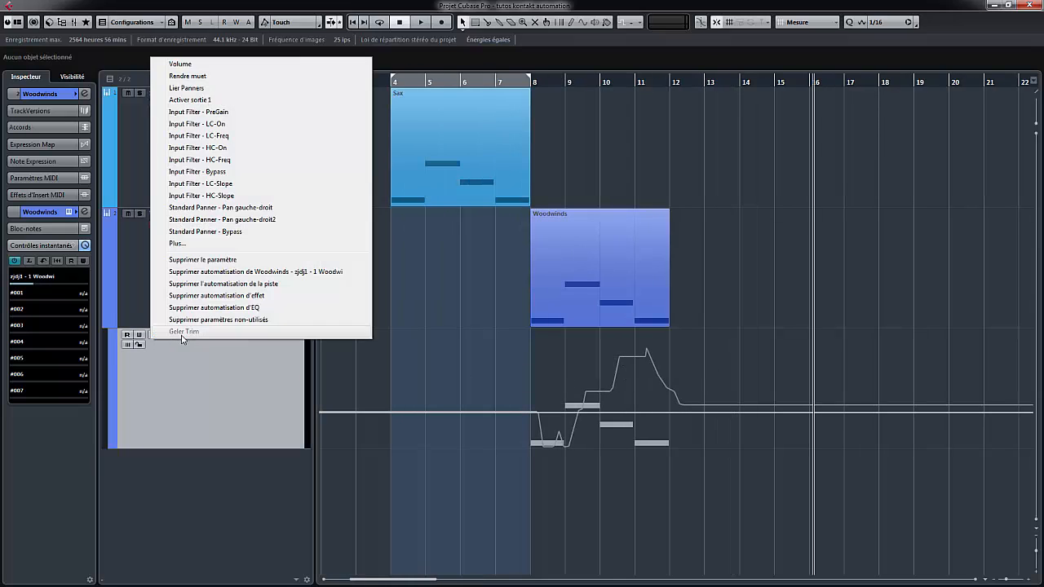
left_click(534, 389)
left_click(210, 225)
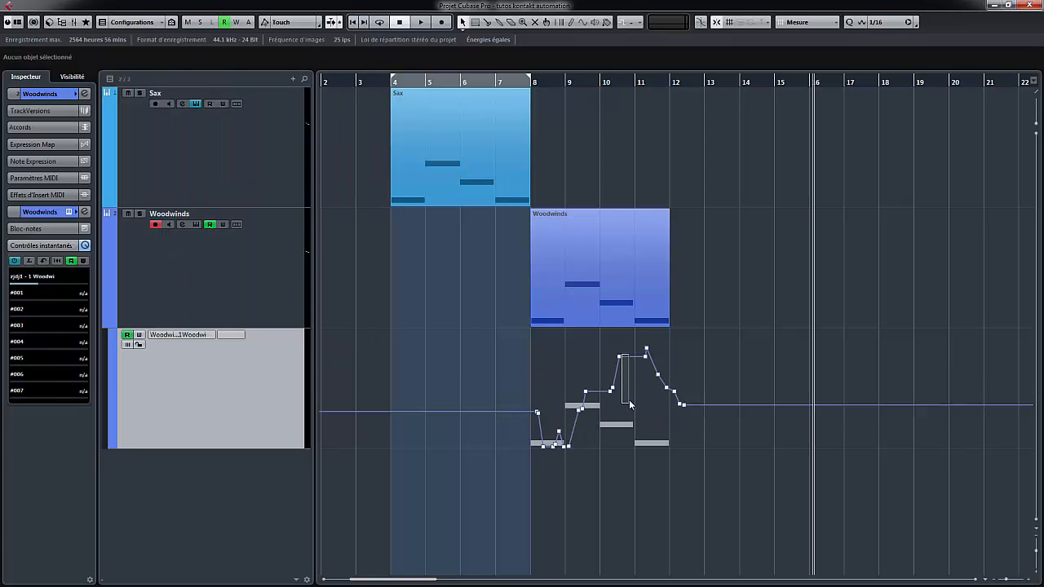
Step: Select the peak points of the Woodwinds automation curve between bars 10 and 12 and lower them
left_click(619, 353)
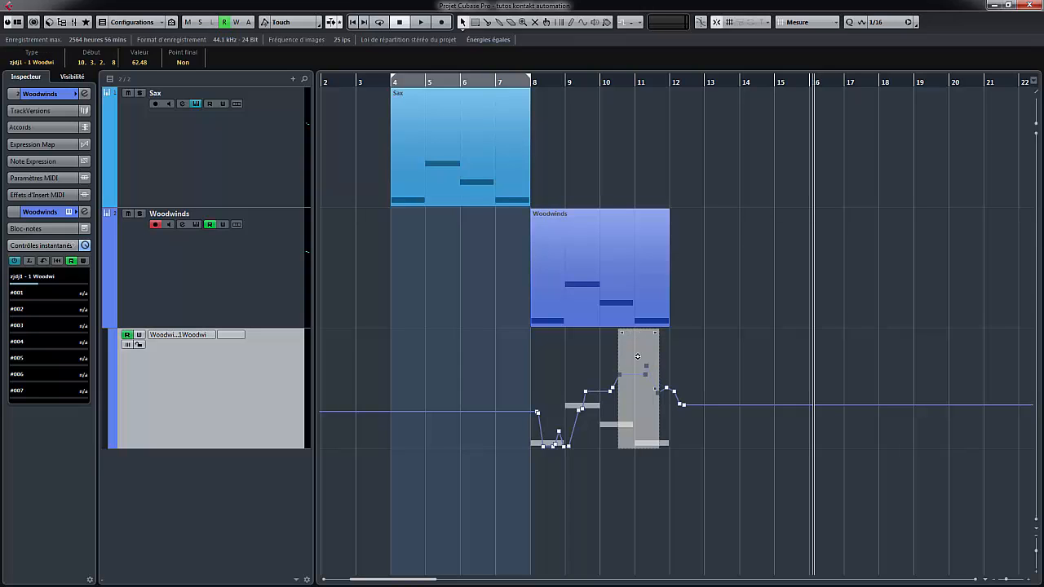
left_click_drag(636, 356, 627, 411)
left_click(708, 359)
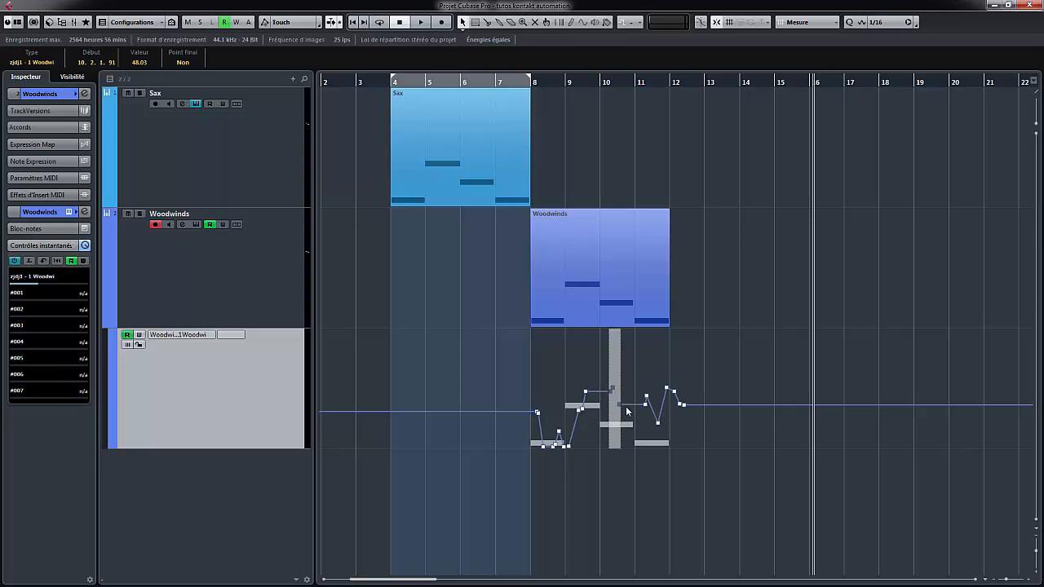